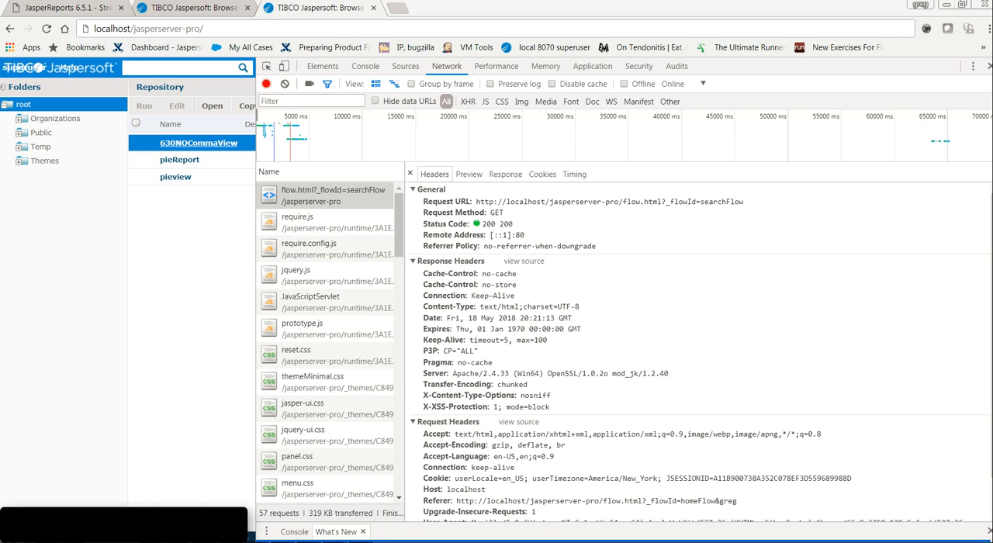
{"action": "key", "text": "XF86MonBrightnessDown"}
{"action": "key", "text": "XF86MonBrightnessDown"}
{"action": "key", "text": "XF86MonBrightnessDown"}
{"action": "key", "text": "XF86MonBrightnessDown"}
{"action": "key", "text": "XF86MonBrightnessDown"}
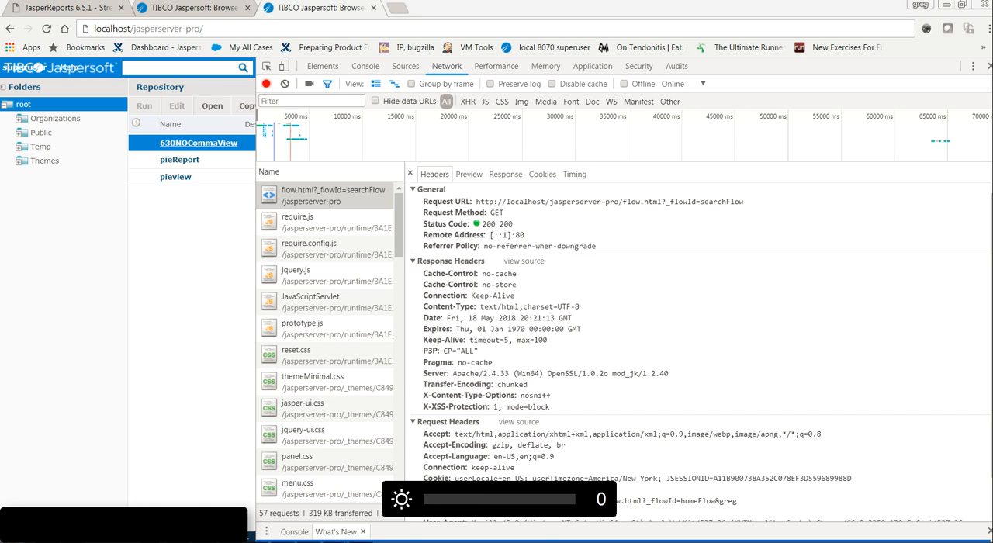
{"action": "key", "text": "XF86MonBrightnessUp"}
{"action": "key", "text": "XF86MonBrightnessUp"}
{"action": "key", "text": "XF86MonBrightnessUp"}
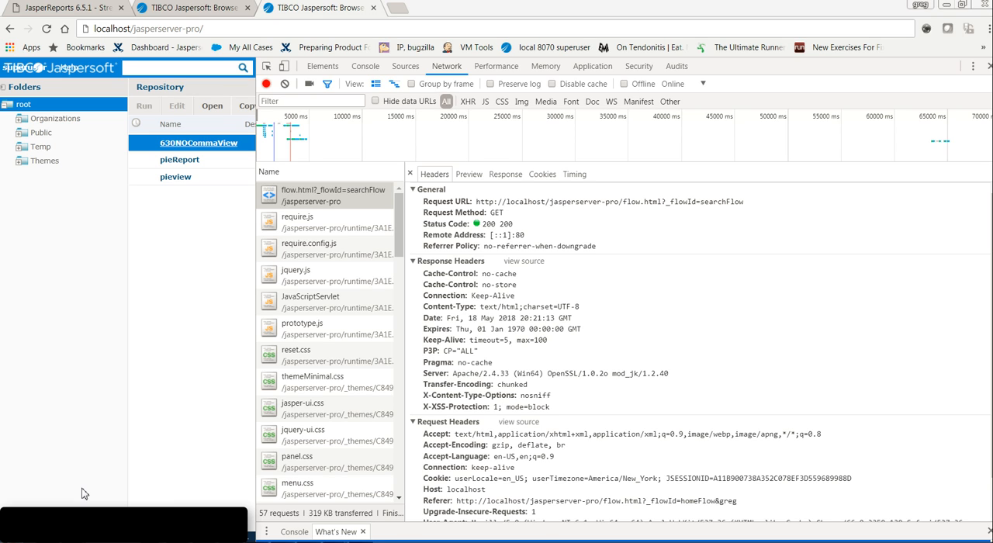
- Switch to the Windows Explorer window showing the C:\Apache24\conf folder
{"action": "key", "text": "alt+Tab"}
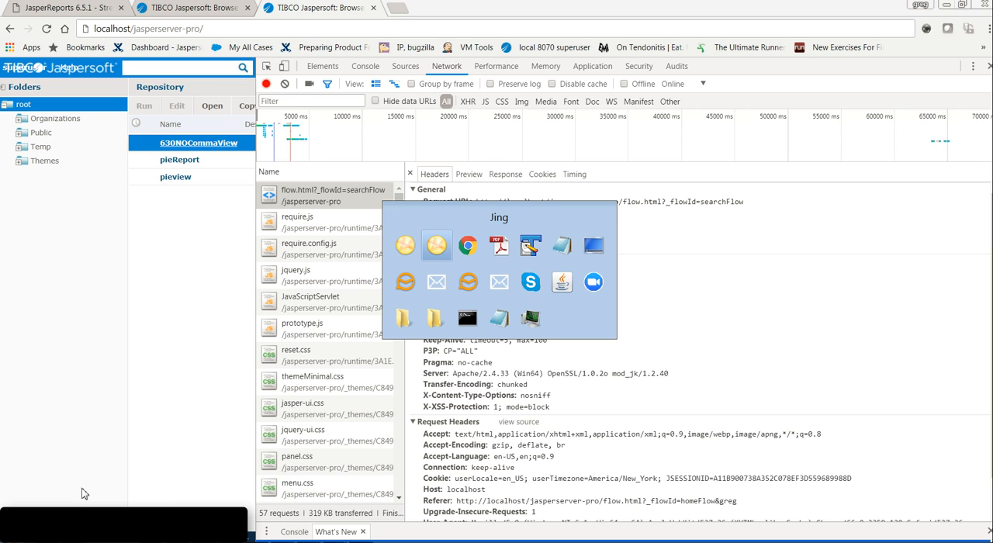
{"action": "key", "text": "alt+Tab"}
{"action": "key", "text": "alt+Tab"}
{"action": "key", "text": "alt+Tab"}
{"action": "key", "text": "alt+Tab"}
{"action": "key", "text": "alt+Tab"}
{"action": "key", "text": "alt+Tab"}
{"action": "key", "text": "alt+Tab"}
{"action": "key", "text": "alt+Tab"}
{"action": "key", "text": "alt+Tab"}
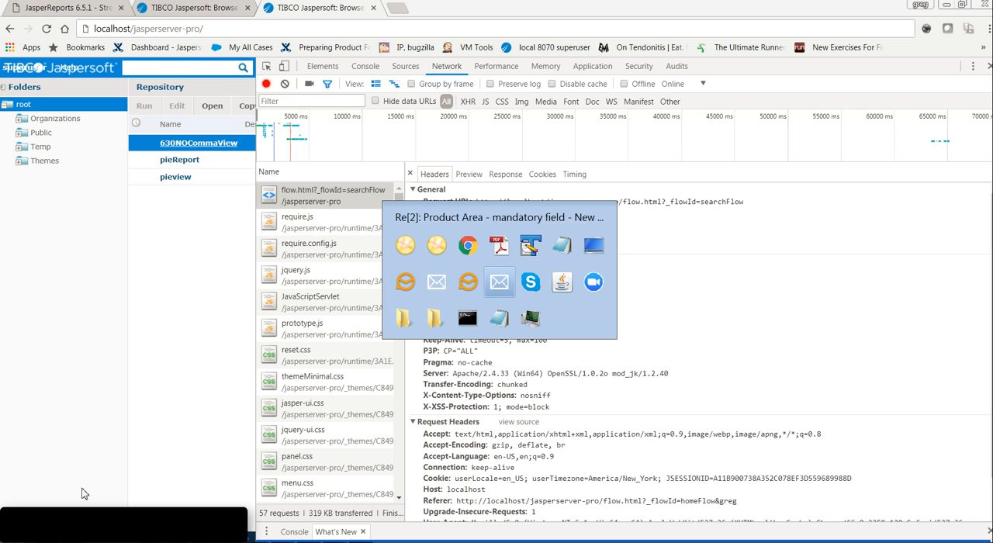
{"action": "key", "text": "alt+Tab"}
{"action": "key", "text": "alt+Tab"}
{"action": "key", "text": "alt+Tab"}
{"action": "key", "text": "alt+Tab"}
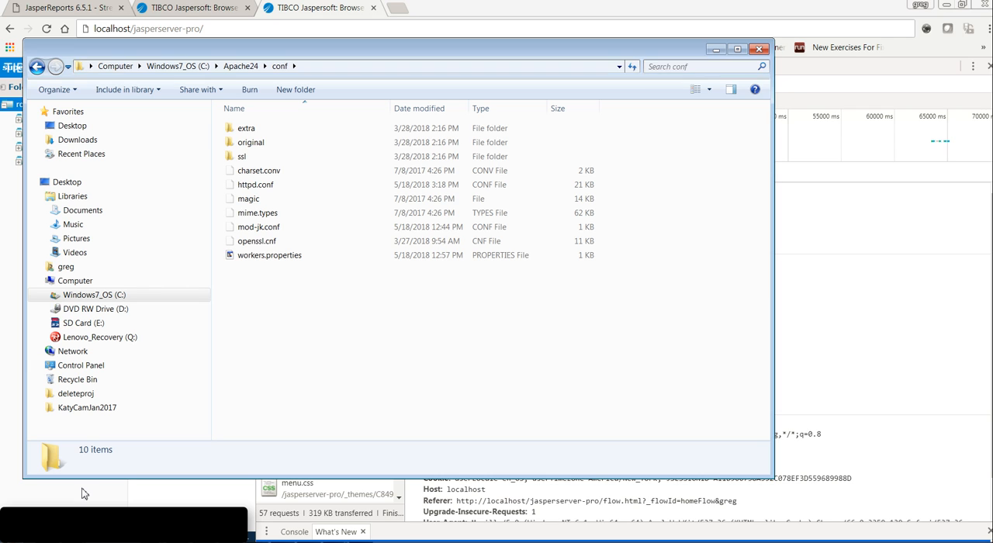
- Consult section 7.3.4 Load Balancer Configuration in JS-Ultimate-Guide-6.3.pdf in Adobe Reader and return to the Apache conf folder
{"action": "key", "text": "alt+Tab"}
{"action": "key", "text": "alt+Tab"}
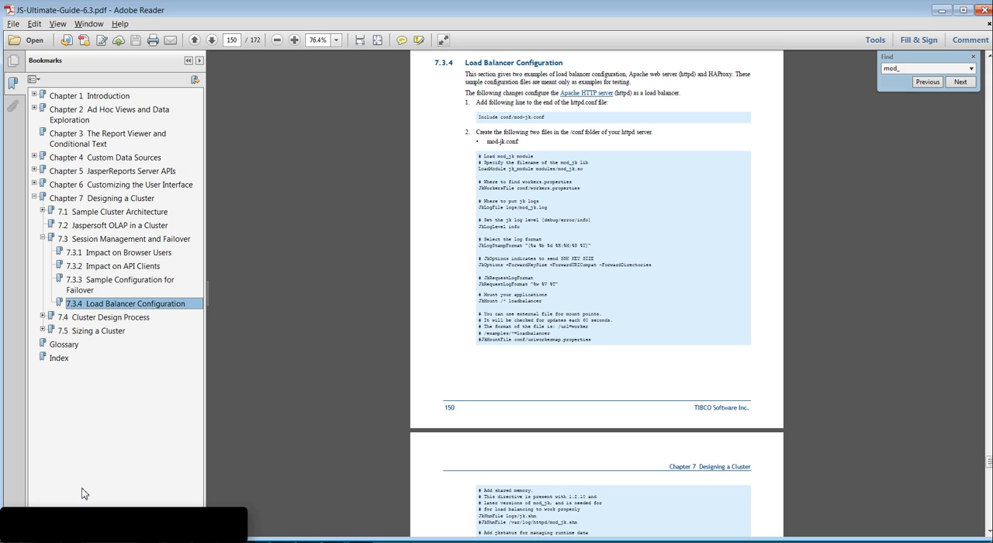
{"action": "key", "text": "alt+Tab"}
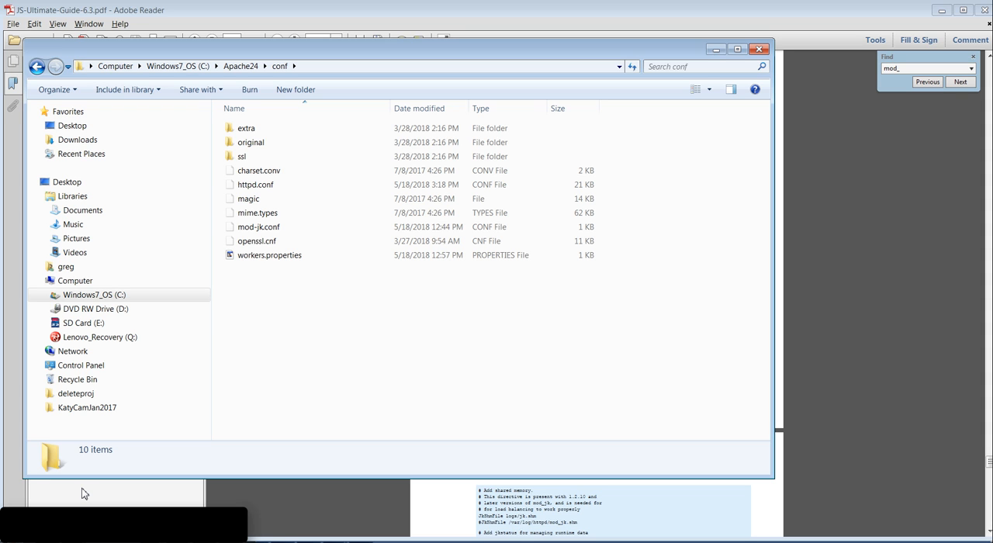
{"action": "key", "text": "alt+Tab"}
{"action": "key", "text": "alt+Tab"}
{"action": "key", "text": "alt+Tab"}
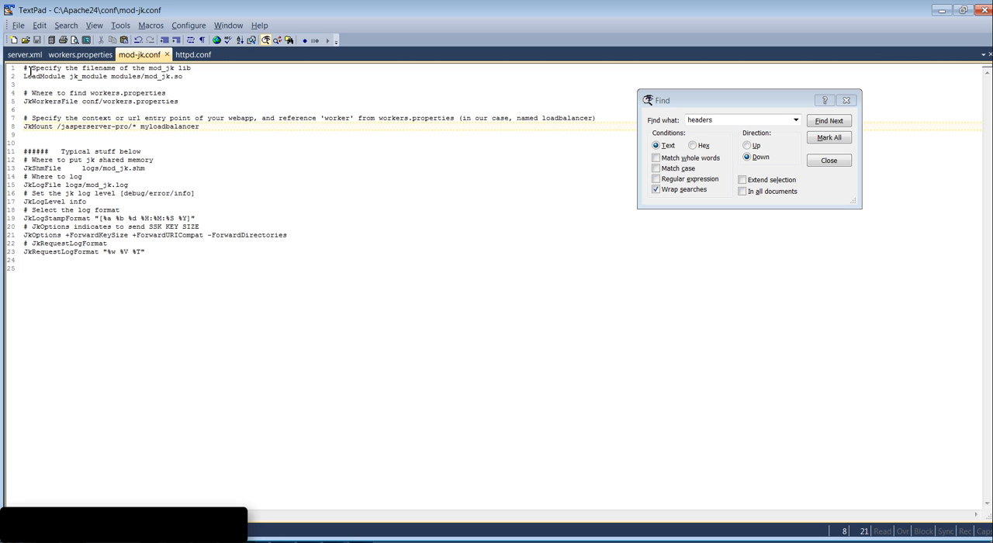
{"action": "left_click", "coordinate": [24, 54]}
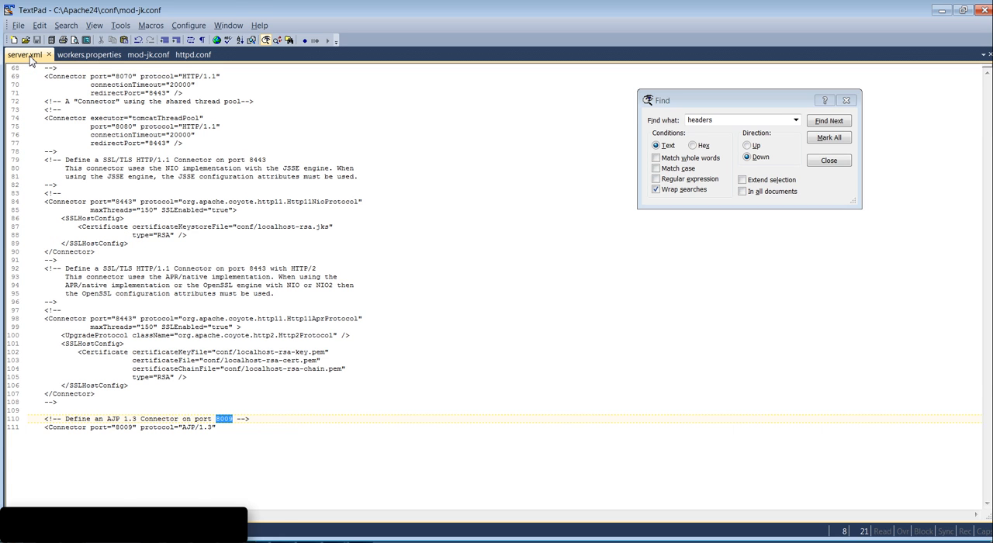
{"action": "double_click", "coordinate": [125, 76]}
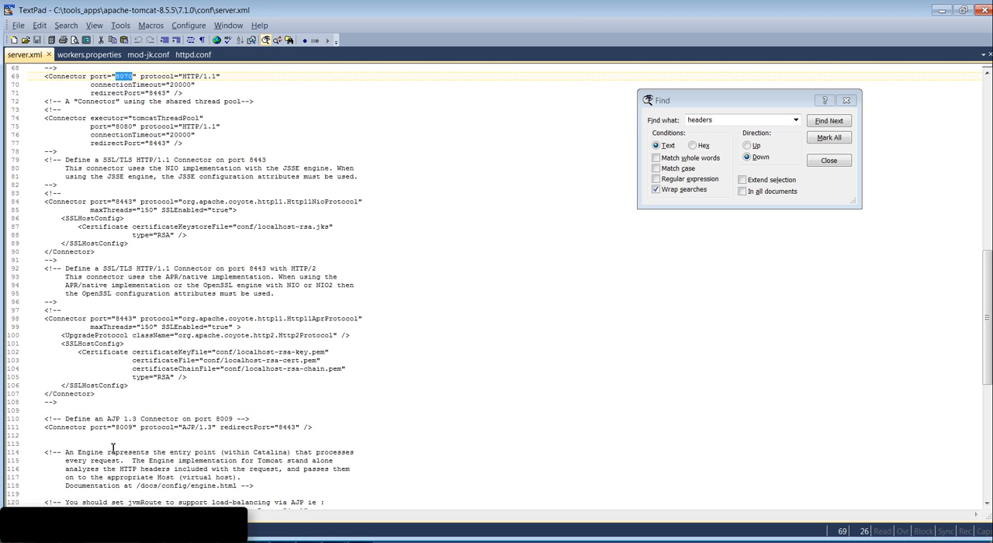
{"action": "left_click", "coordinate": [130, 432]}
{"action": "triple_click", "coordinate": [130, 431]}
{"action": "left_click", "coordinate": [131, 432]}
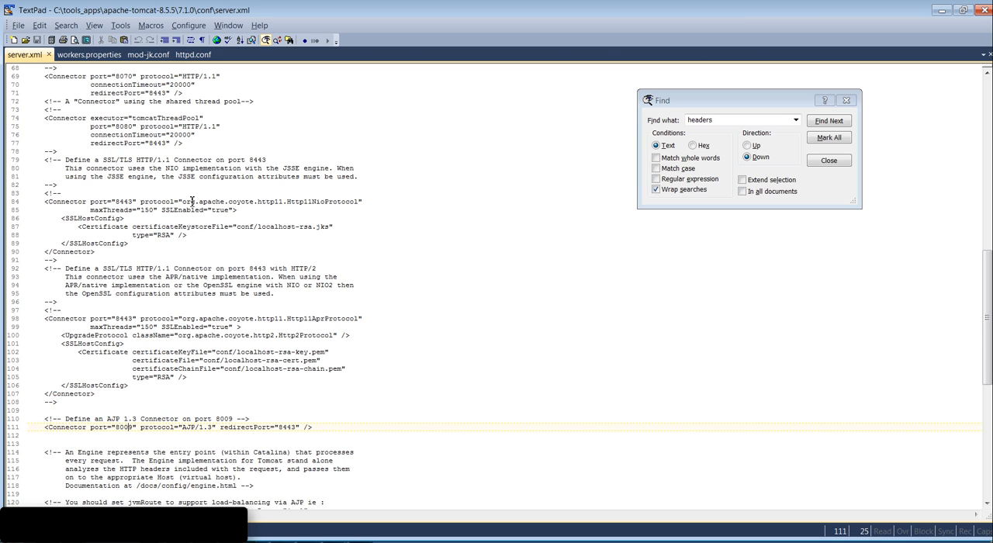
- Review the worker.node1.port and worker.node1.host lines in workers.properties
{"action": "left_click", "coordinate": [104, 57]}
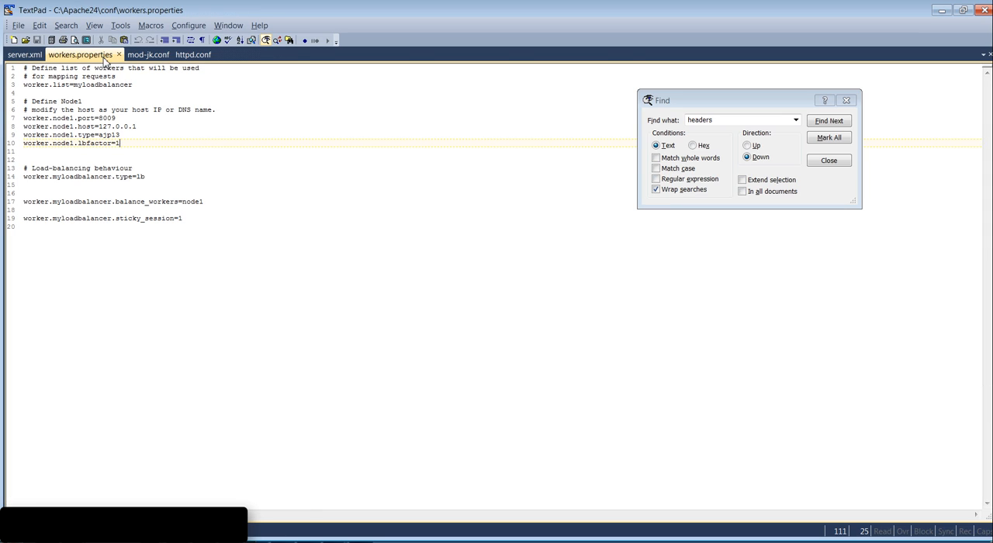
{"action": "left_click", "coordinate": [122, 120]}
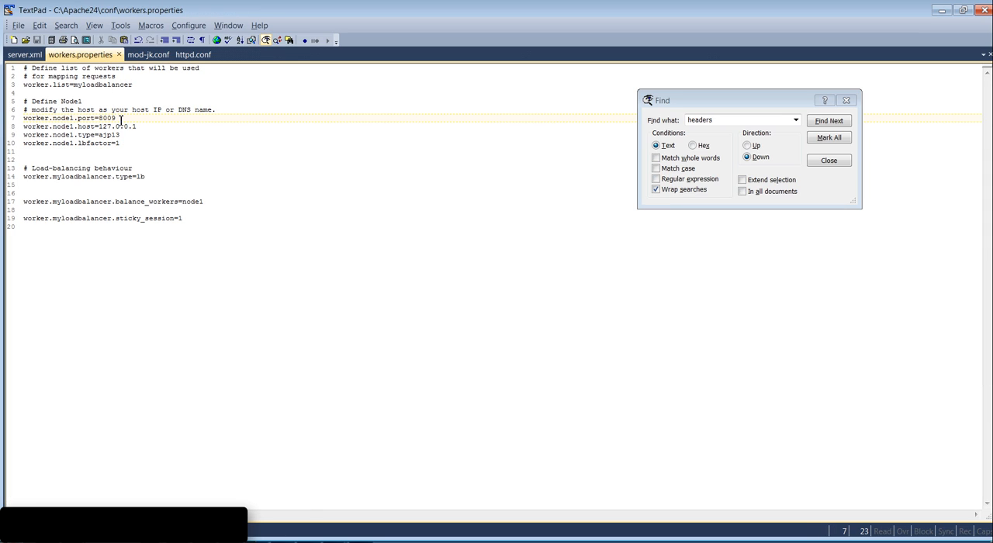
{"action": "left_click_drag", "start_coordinate": [121, 120], "coordinate": [98, 122]}
{"action": "left_click", "coordinate": [98, 119]}
{"action": "left_click", "coordinate": [151, 129]}
{"action": "left_click_drag", "start_coordinate": [149, 130], "coordinate": [99, 128]}
{"action": "left_click", "coordinate": [101, 127]}
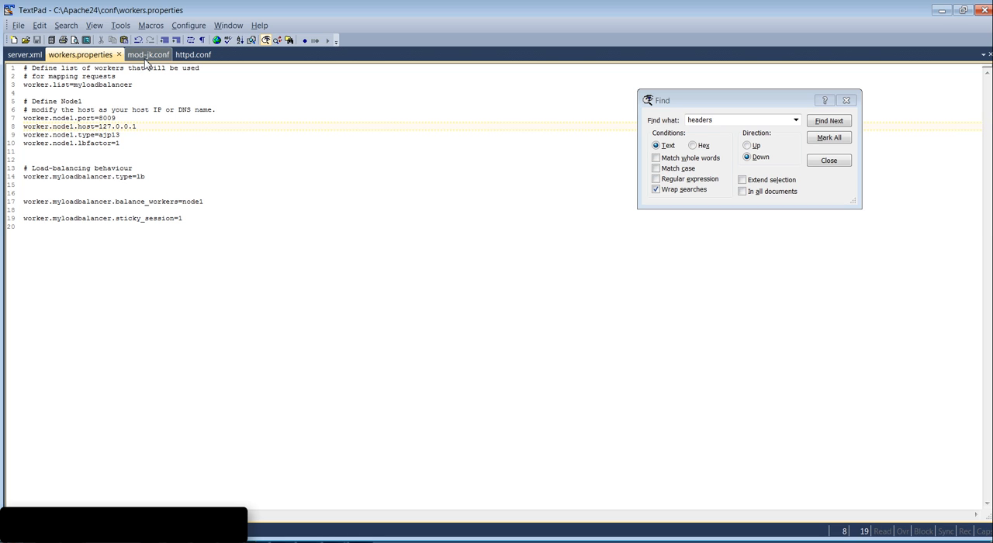
- Review the JkMount line in mod-jk.conf and switch to Chrome to view the flow.html response headers
{"action": "left_click", "coordinate": [147, 59]}
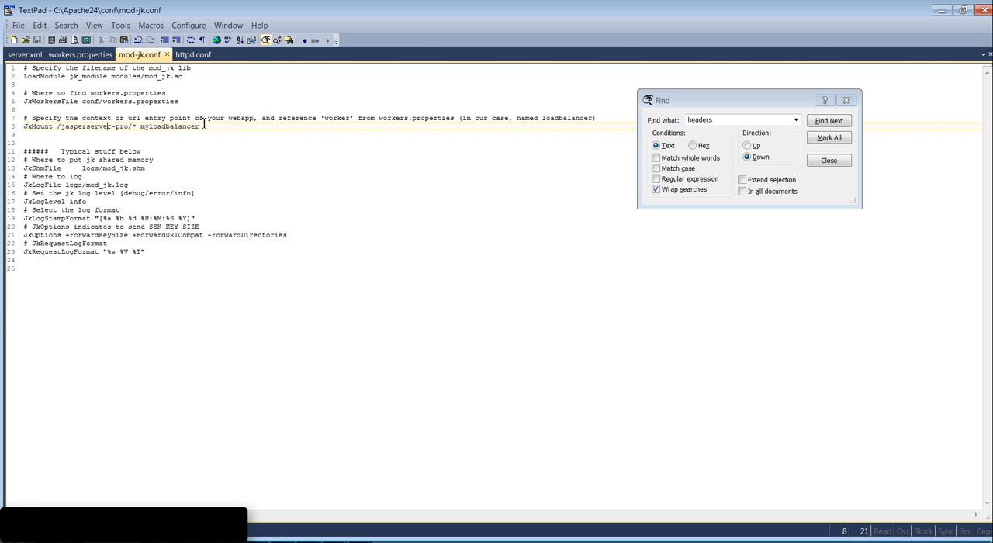
{"action": "key", "text": "alt+Tab"}
{"action": "key", "text": "alt+Tab"}
{"action": "key", "text": "alt+Tab"}
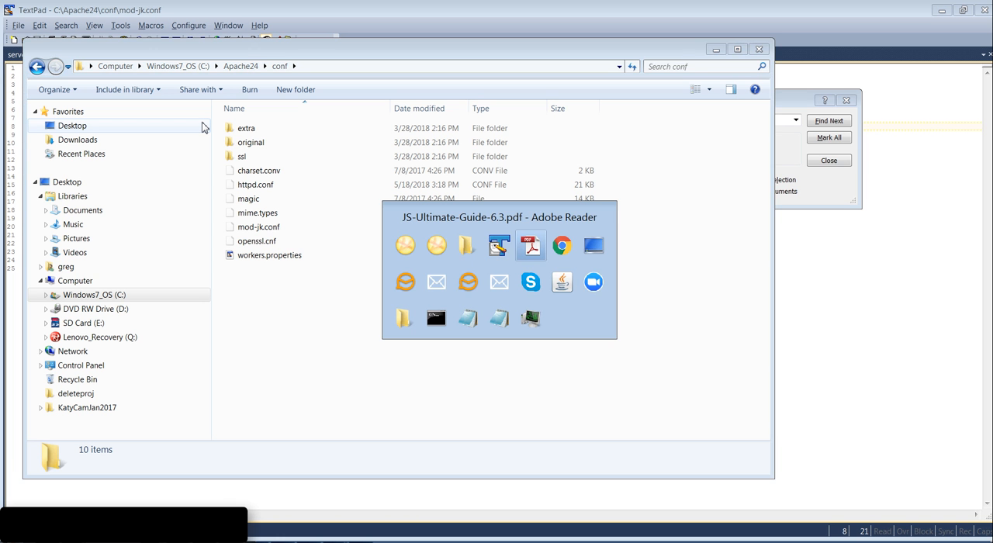
{"action": "key", "text": "alt+Tab"}
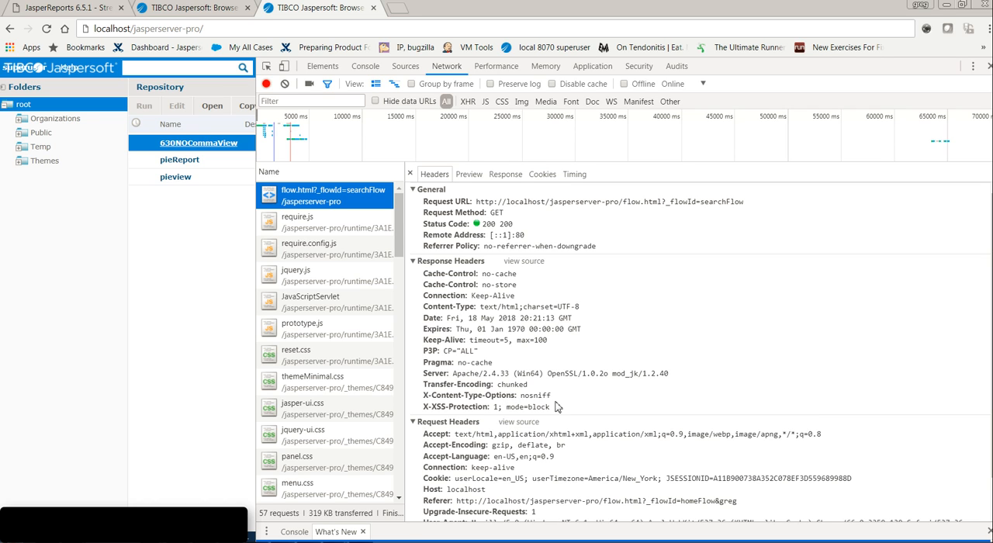
- Return to TextPad and highlight the LoadModule headers_module line in httpd.conf
{"action": "key", "text": "alt+Tab"}
{"action": "key", "text": "alt+Tab"}
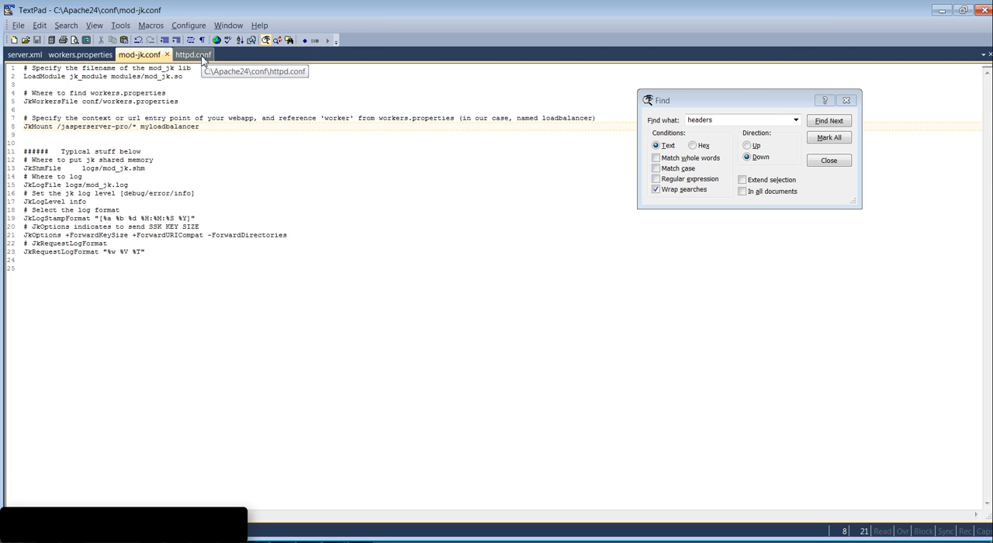
{"action": "left_click", "coordinate": [201, 55]}
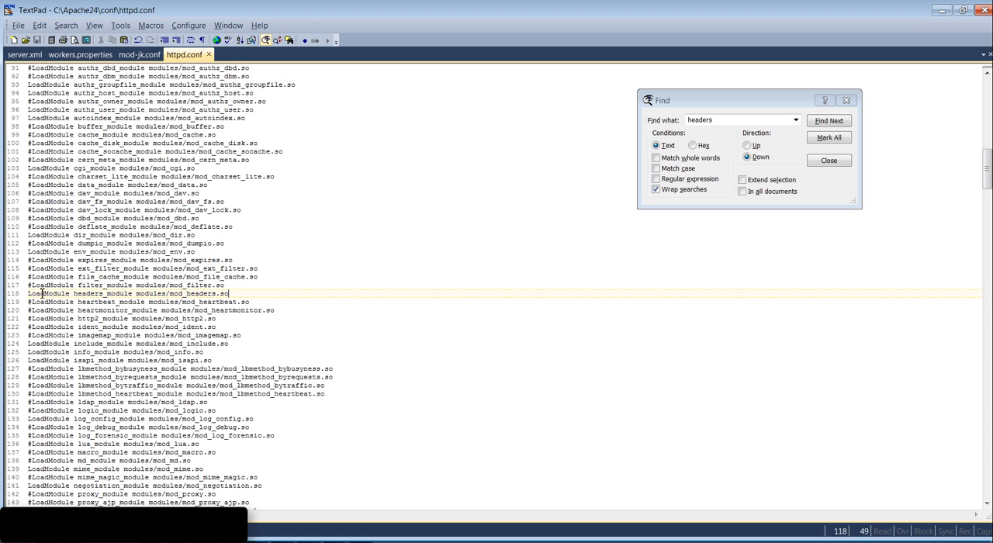
{"action": "left_click_drag", "start_coordinate": [30, 294], "coordinate": [236, 296]}
{"action": "left_click", "coordinate": [237, 295]}
- Highlight the "Header set X-Content-Type-Options nosniff" line near the end of httpd.conf
{"action": "key", "text": "Page_Down"}
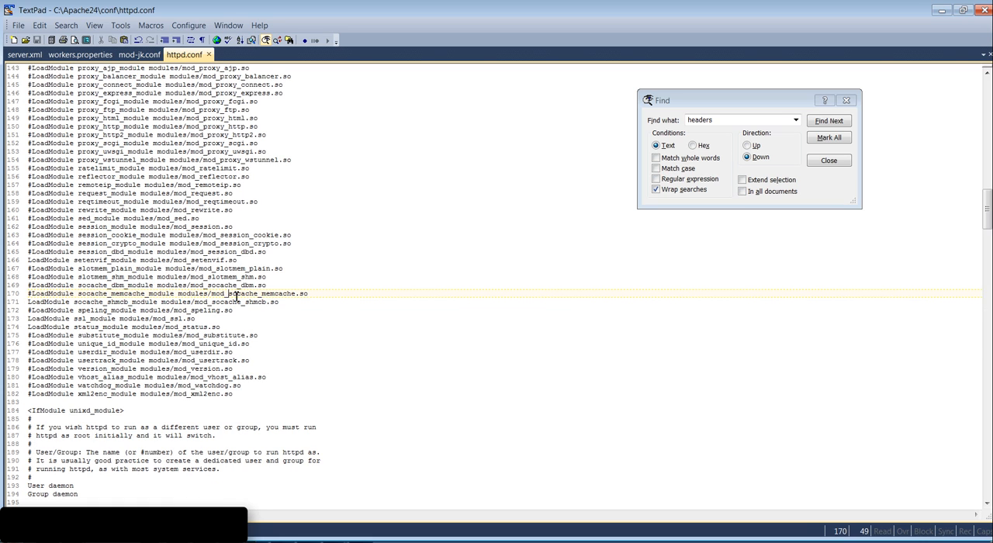
{"action": "key", "text": "Page_Down"}
{"action": "key", "text": "Page_Down"}
{"action": "key", "text": "Page_Down"}
{"action": "key", "text": "Page_Down"}
{"action": "key", "text": "Page_Down"}
{"action": "key", "text": "Page_Down"}
{"action": "key", "text": "Page_Down"}
{"action": "key", "text": "Page_Down"}
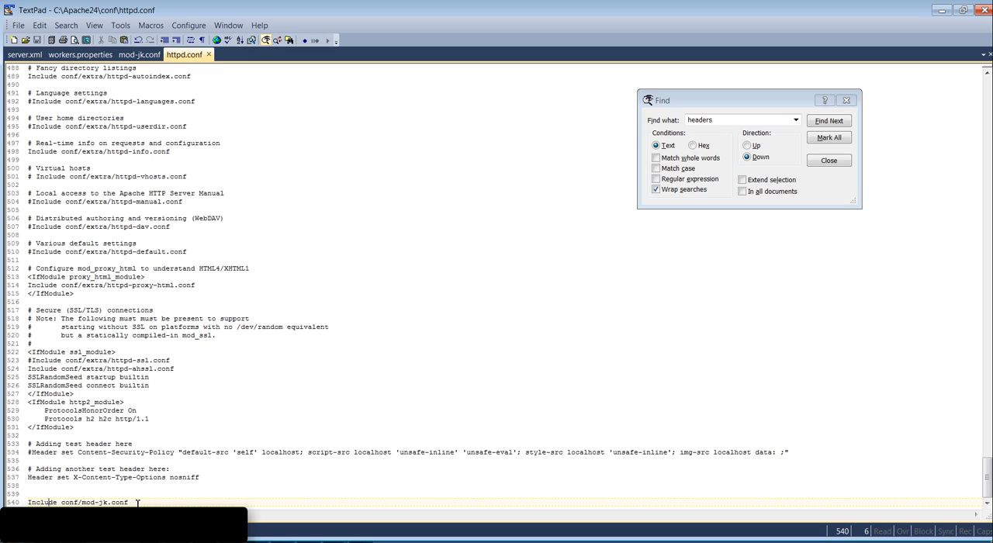
{"action": "left_click_drag", "start_coordinate": [209, 478], "coordinate": [22, 475]}
{"action": "left_click", "coordinate": [65, 471]}
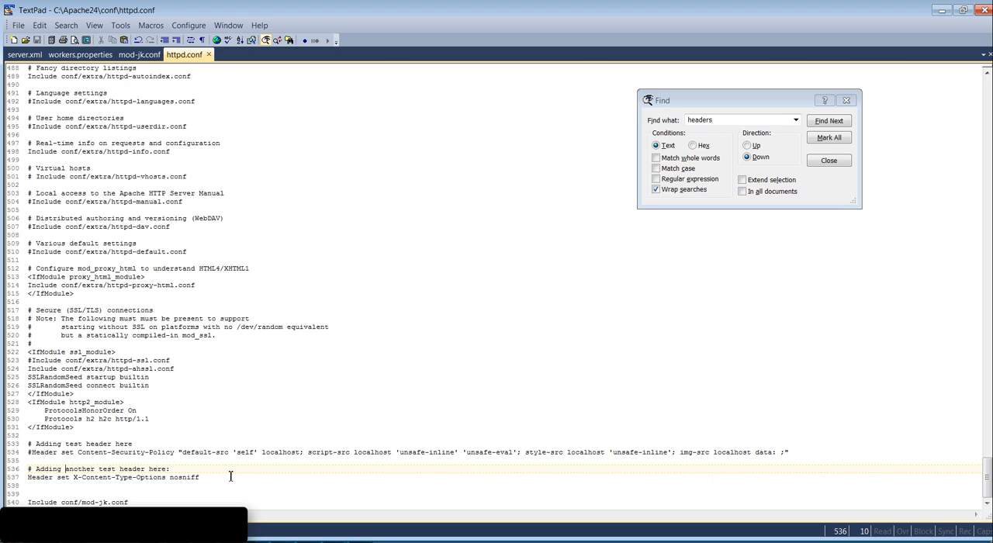
- Switch to Chrome and reload localhost:8070/jasperserver-pro/ directly from Tomcat with the network traffic recorded
{"action": "key", "text": "alt+Tab"}
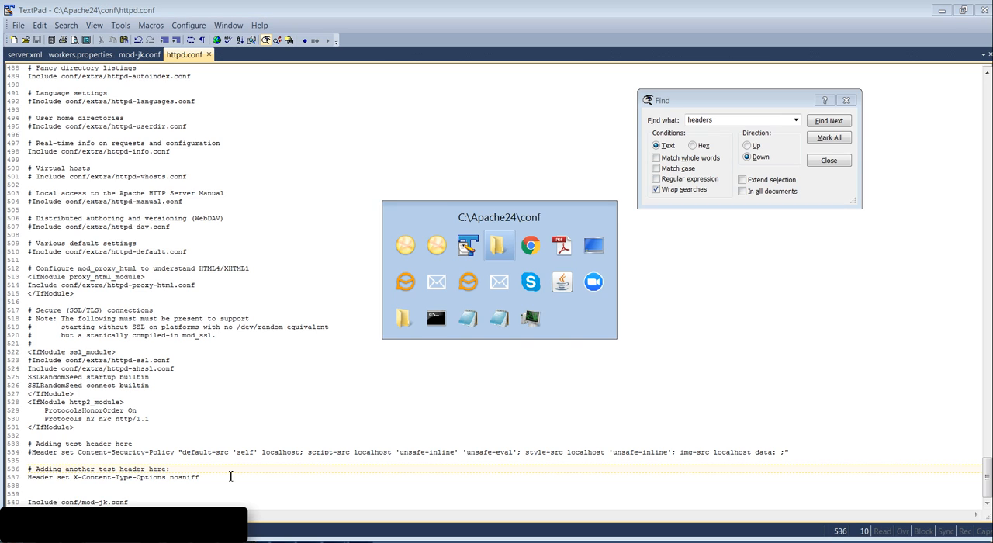
{"action": "key", "text": "alt+Tab"}
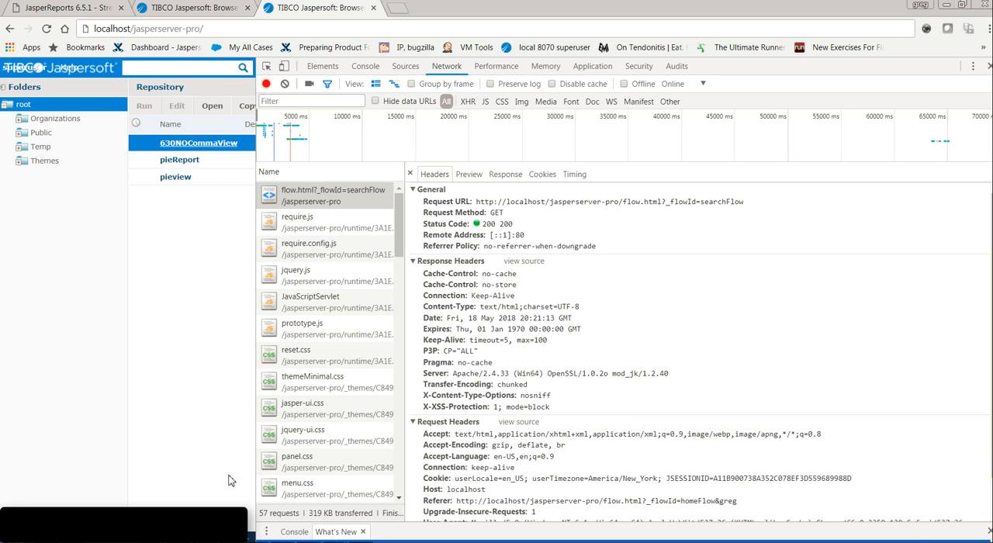
{"action": "left_click", "coordinate": [203, 7]}
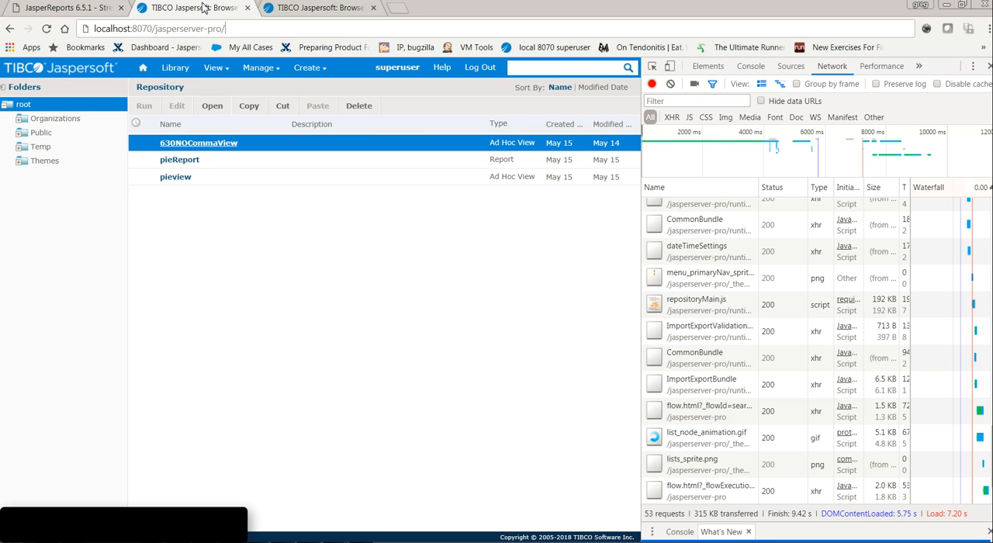
{"action": "left_click_drag", "start_coordinate": [154, 29], "coordinate": [134, 30]}
{"action": "left_click", "coordinate": [135, 31]}
{"action": "key", "text": "Return"}
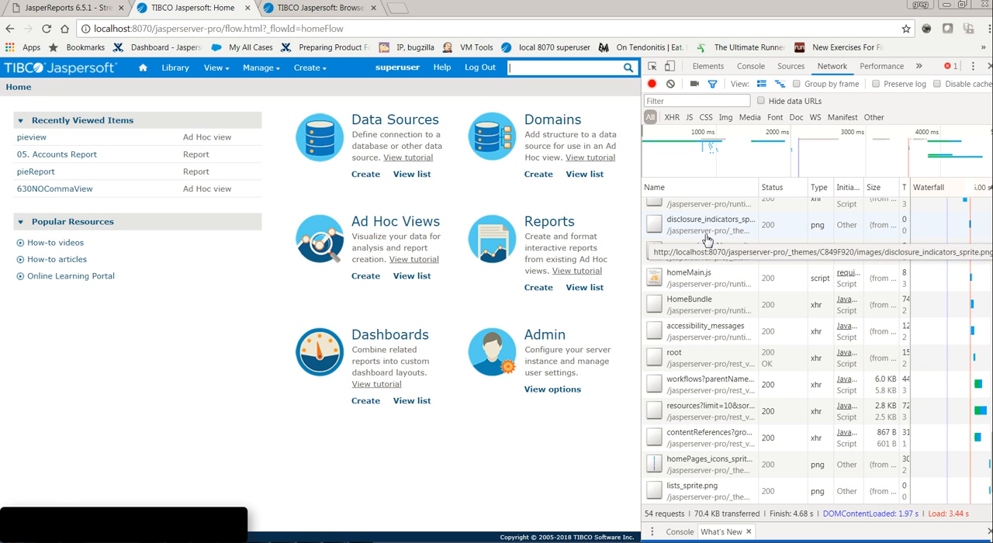
- Inspect the response headers of the home.html request served directly on port 8070
{"action": "left_click", "coordinate": [707, 239]}
{"action": "key", "text": "Up"}
{"action": "key", "text": "Up"}
{"action": "key", "text": "Up"}
{"action": "key", "text": "Up"}
{"action": "key", "text": "Up"}
{"action": "key", "text": "Up"}
{"action": "key", "text": "Up"}
{"action": "key", "text": "Up"}
{"action": "key", "text": "Up"}
{"action": "key", "text": "Up"}
{"action": "key", "text": "Up"}
{"action": "key", "text": "Up"}
{"action": "key", "text": "Up"}
{"action": "key", "text": "Up"}
{"action": "key", "text": "Up"}
{"action": "key", "text": "Up"}
{"action": "key", "text": "Up"}
{"action": "key", "text": "Up"}
{"action": "key", "text": "Up"}
{"action": "key", "text": "Up"}
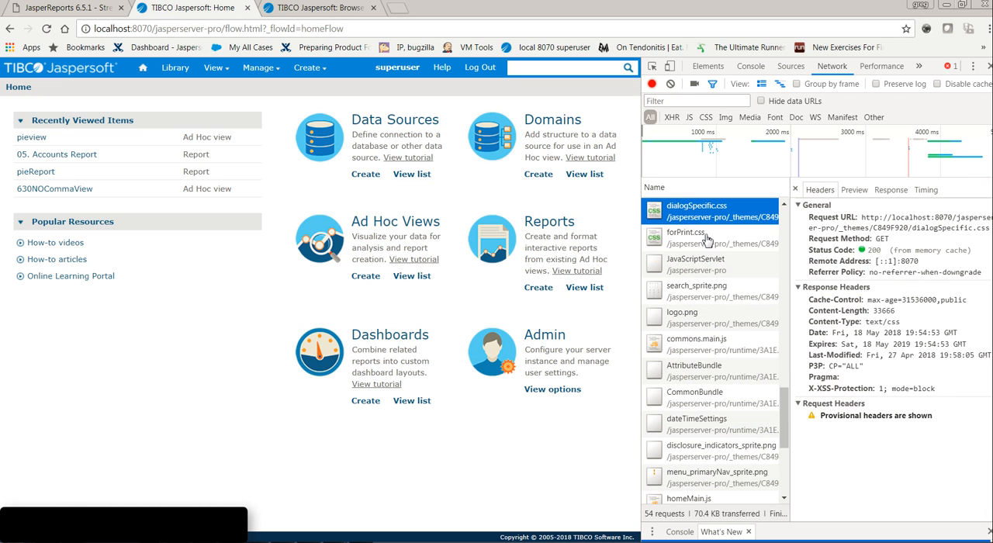
{"action": "key", "text": "Up"}
{"action": "key", "text": "Up"}
{"action": "key", "text": "Up"}
{"action": "key", "text": "Up"}
{"action": "key", "text": "Up"}
{"action": "key", "text": "Up"}
{"action": "key", "text": "Up"}
{"action": "key", "text": "Up"}
{"action": "key", "text": "Up"}
{"action": "key", "text": "Up"}
{"action": "key", "text": "Up"}
{"action": "key", "text": "Up"}
{"action": "key", "text": "Up"}
{"action": "key", "text": "Up"}
{"action": "key", "text": "Up"}
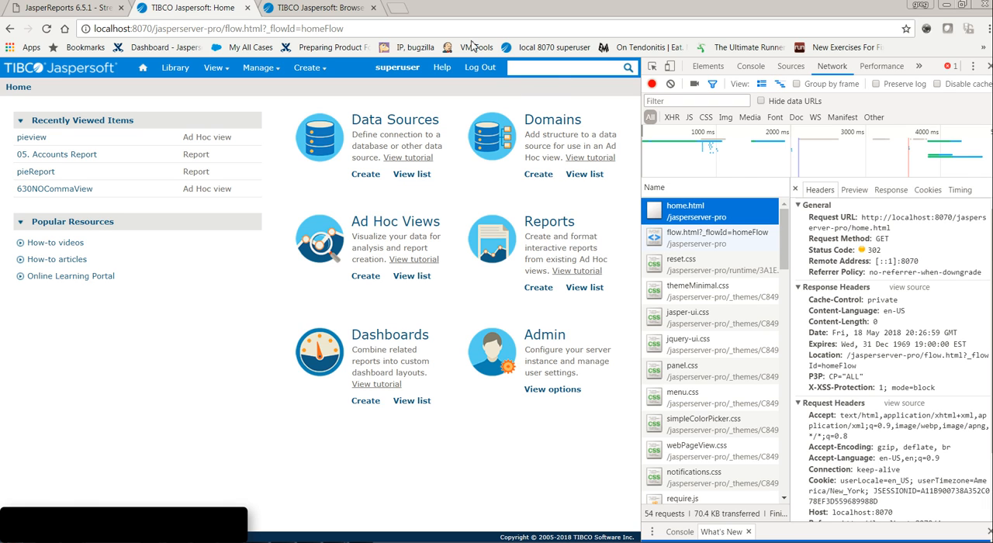
- Reload localhost/jasperserver-pro/ without a port number in the other Jaspersoft browser tab
{"action": "left_click", "coordinate": [325, 8]}
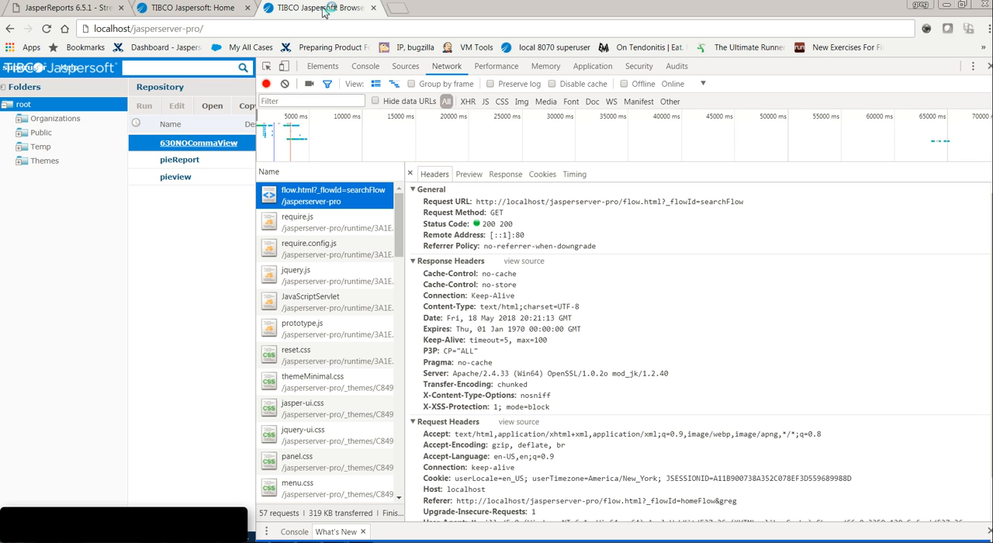
{"action": "left_click", "coordinate": [144, 29]}
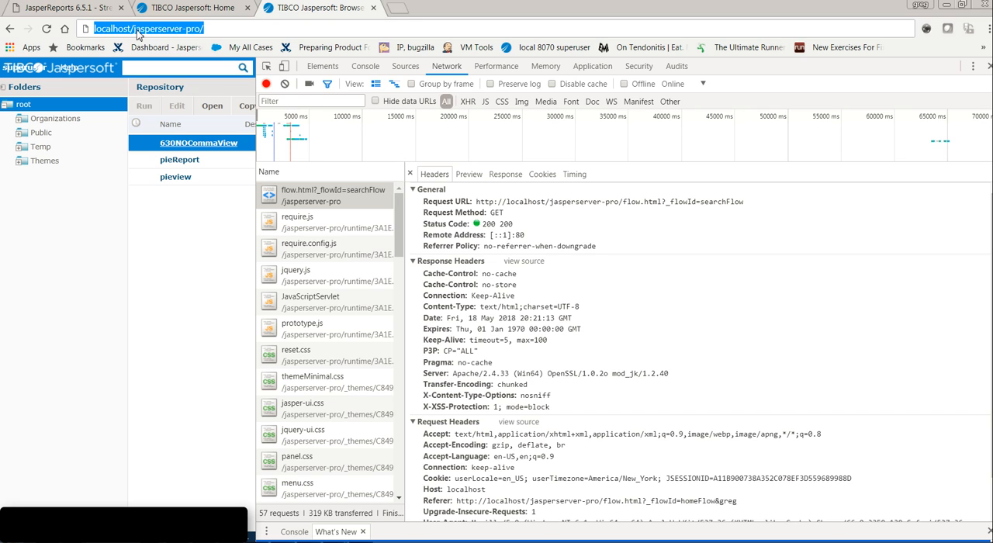
{"action": "left_click", "coordinate": [133, 29]}
{"action": "left_click_drag", "start_coordinate": [133, 29], "coordinate": [127, 28]}
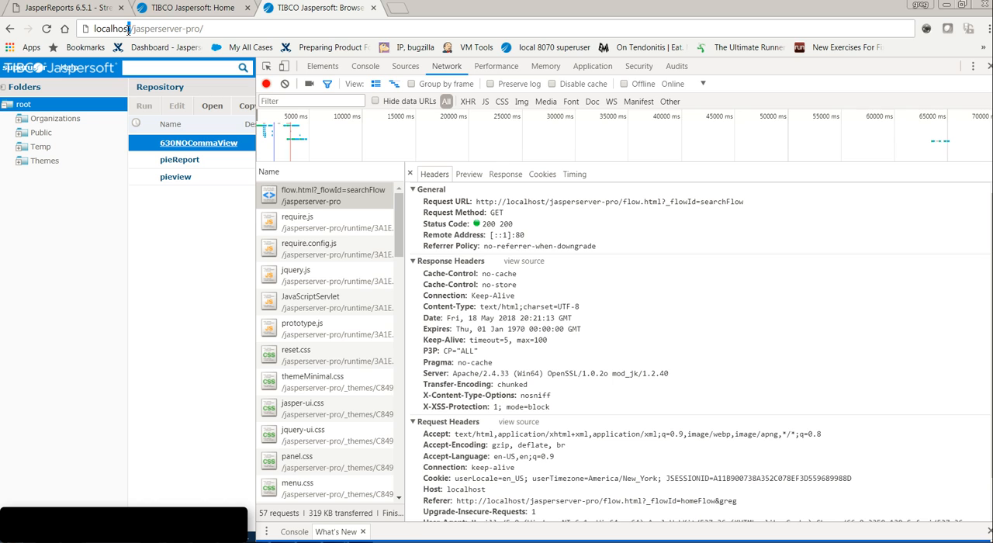
{"action": "left_click", "coordinate": [300, 28]}
{"action": "key", "text": "Return"}
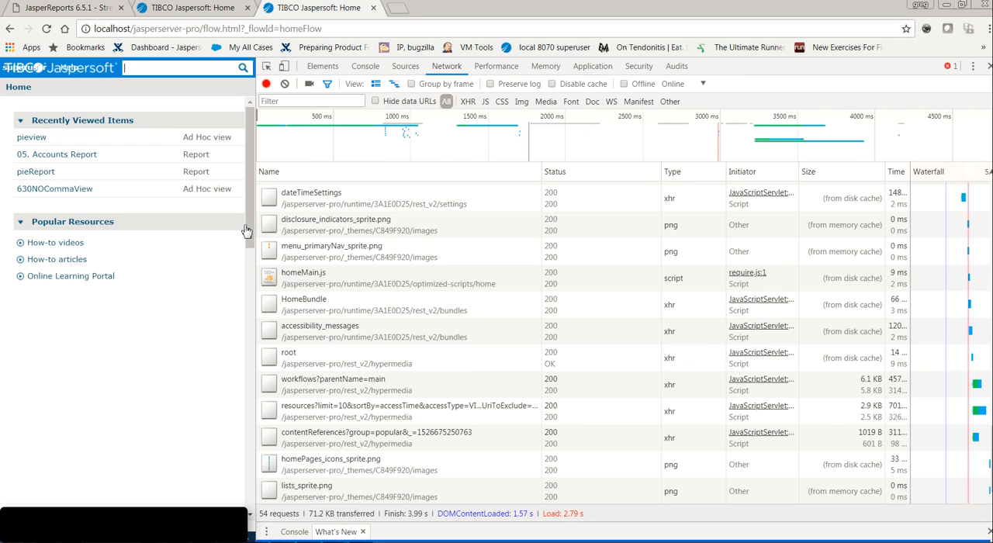
- Inspect the home.html request served through Apache and highlight its X-Content-Type-Options: nosniff response header
{"action": "left_click", "coordinate": [526, 286]}
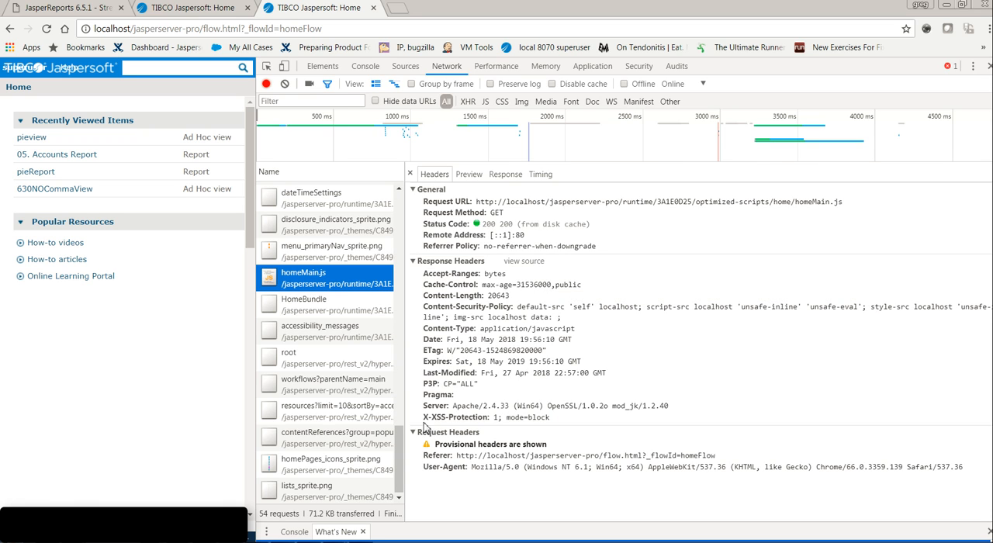
{"action": "left_click_drag", "start_coordinate": [402, 456], "coordinate": [400, 200]}
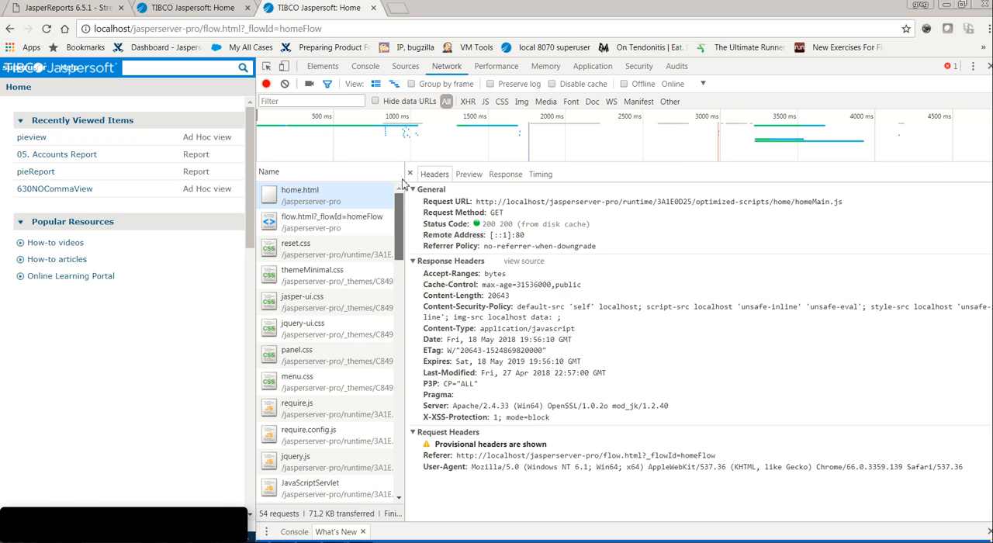
{"action": "left_click", "coordinate": [318, 195]}
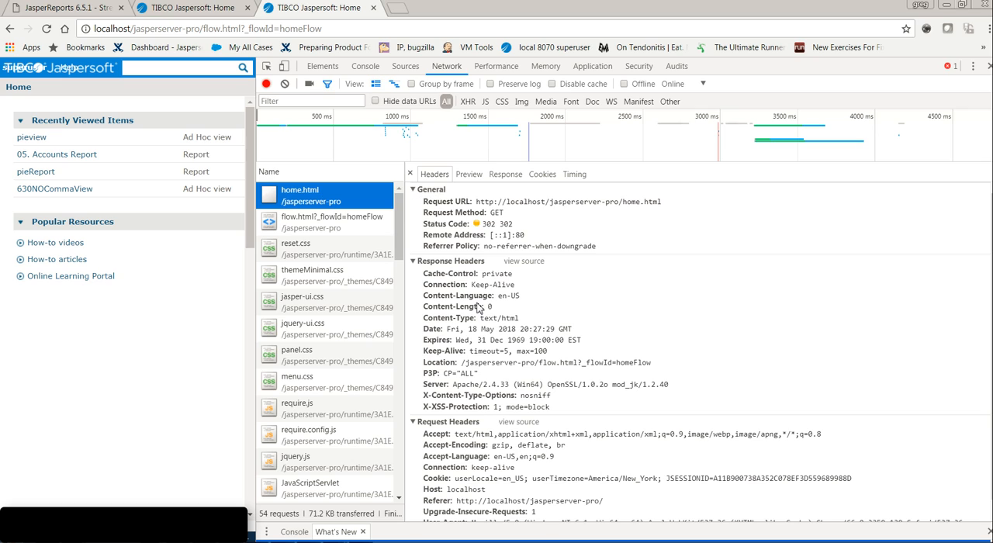
{"action": "left_click_drag", "start_coordinate": [420, 398], "coordinate": [589, 401]}
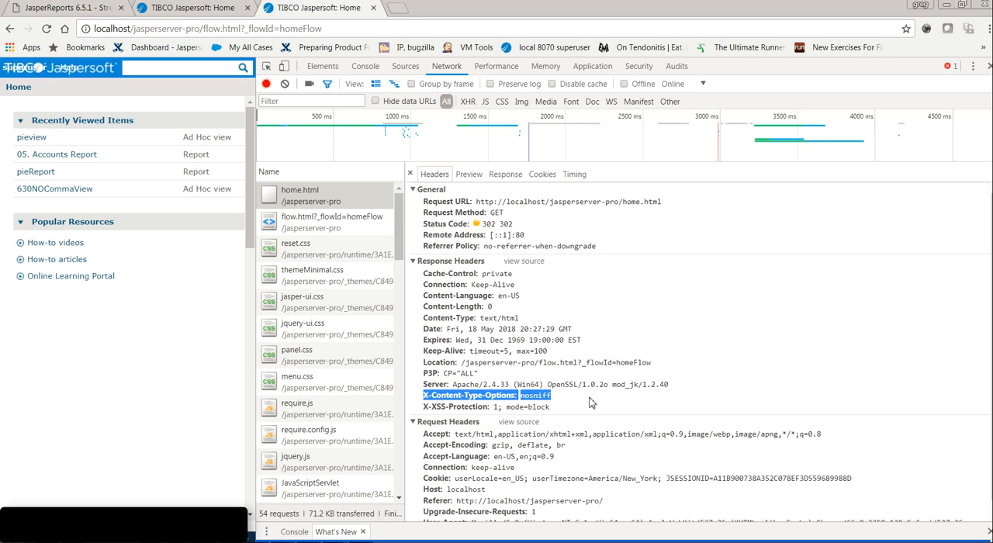